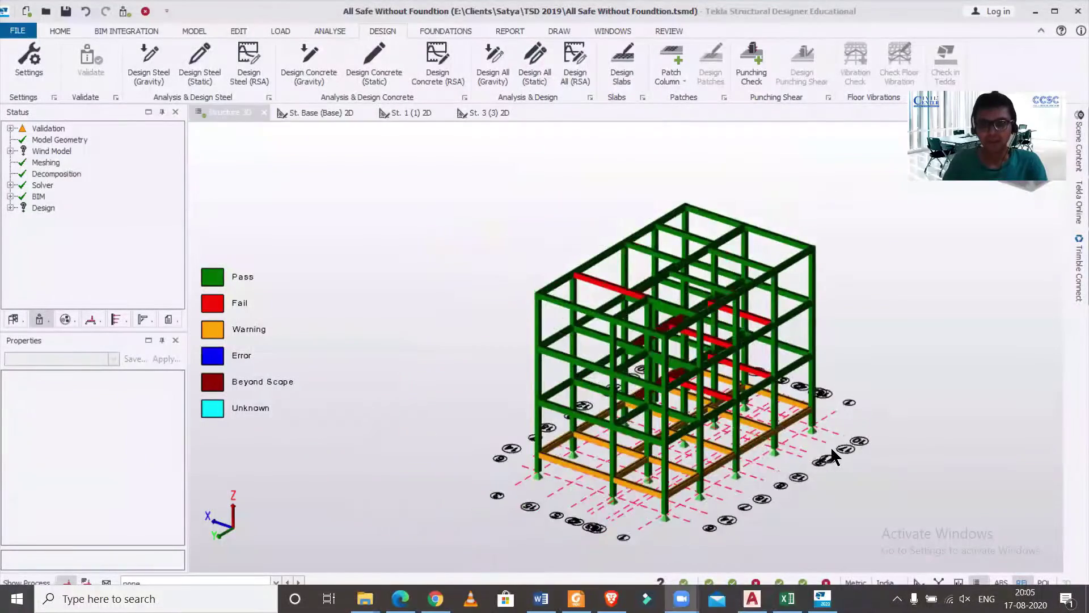
- Run the static member check on base beam BaseB4 and review its first span's checks
scroll(830, 446, up, 5)
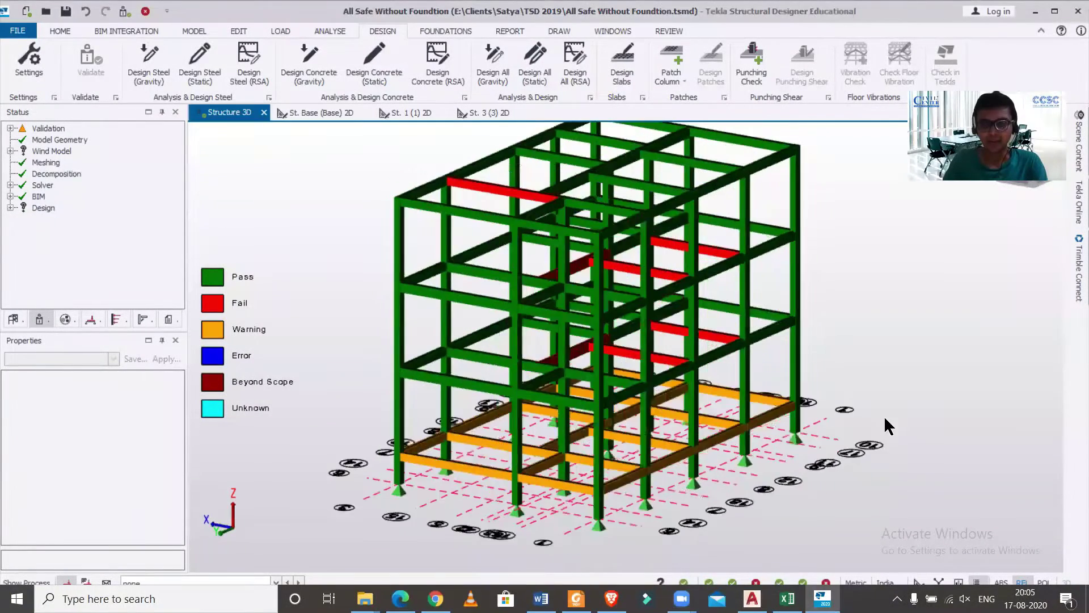
middle_drag(863, 429, 232, 348)
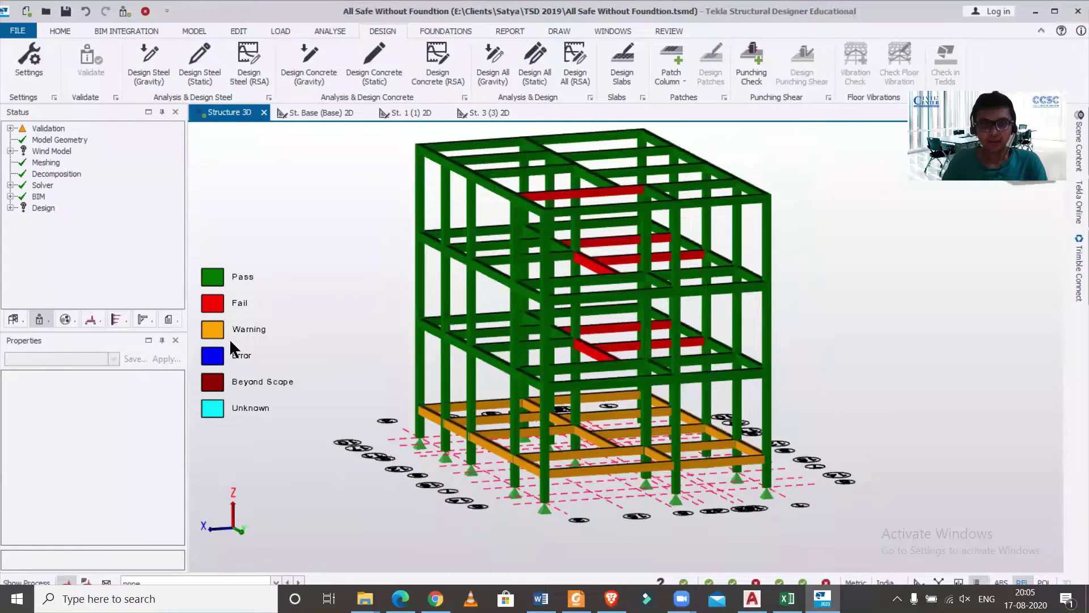
middle_drag(466, 447, 492, 463)
click(491, 463)
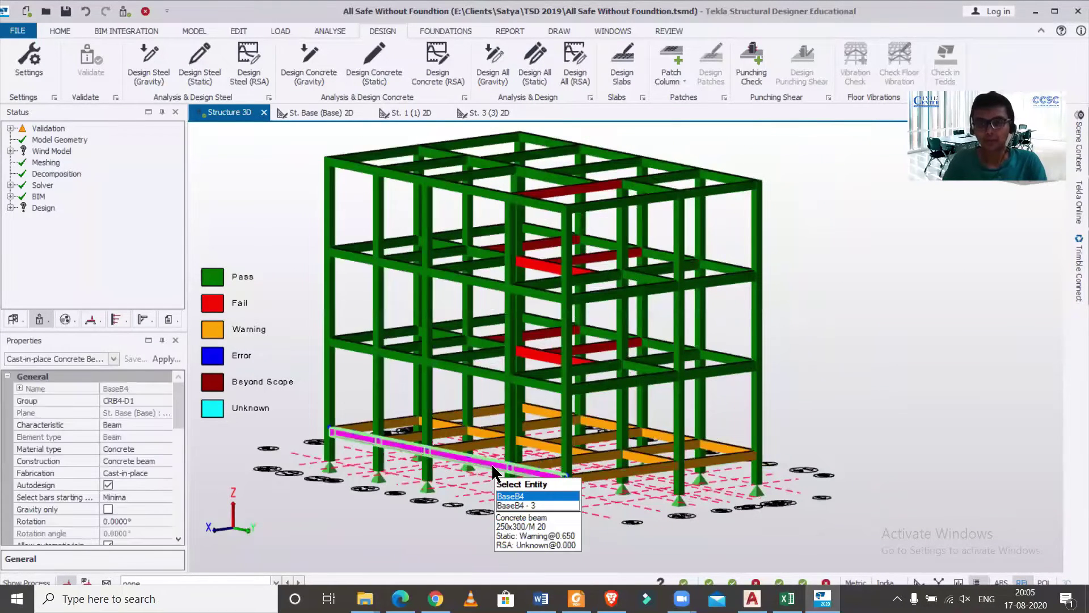
right_click(492, 463)
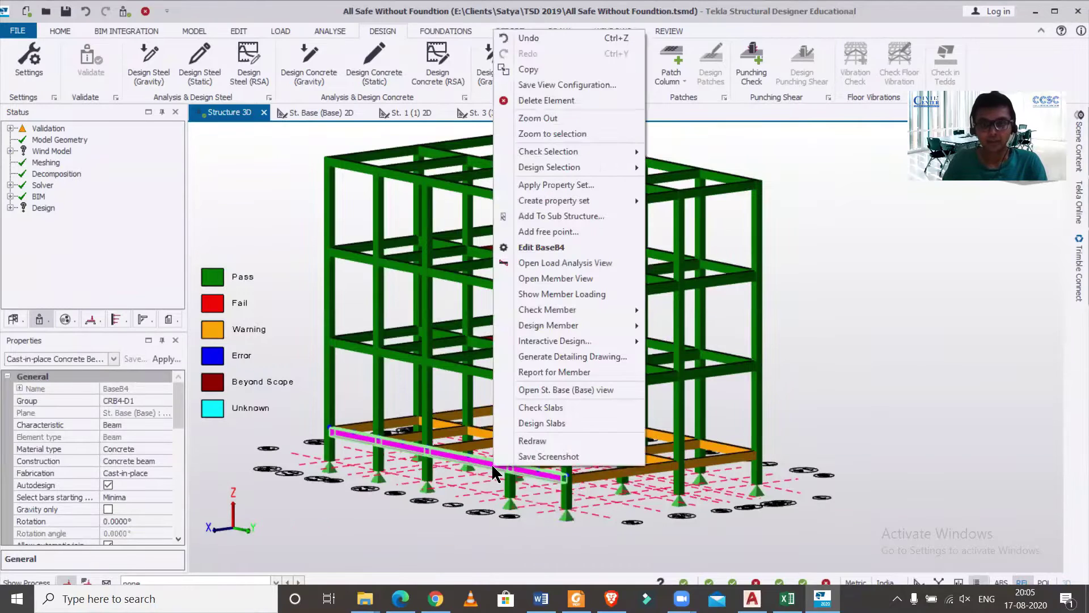
mouse_move(580, 317)
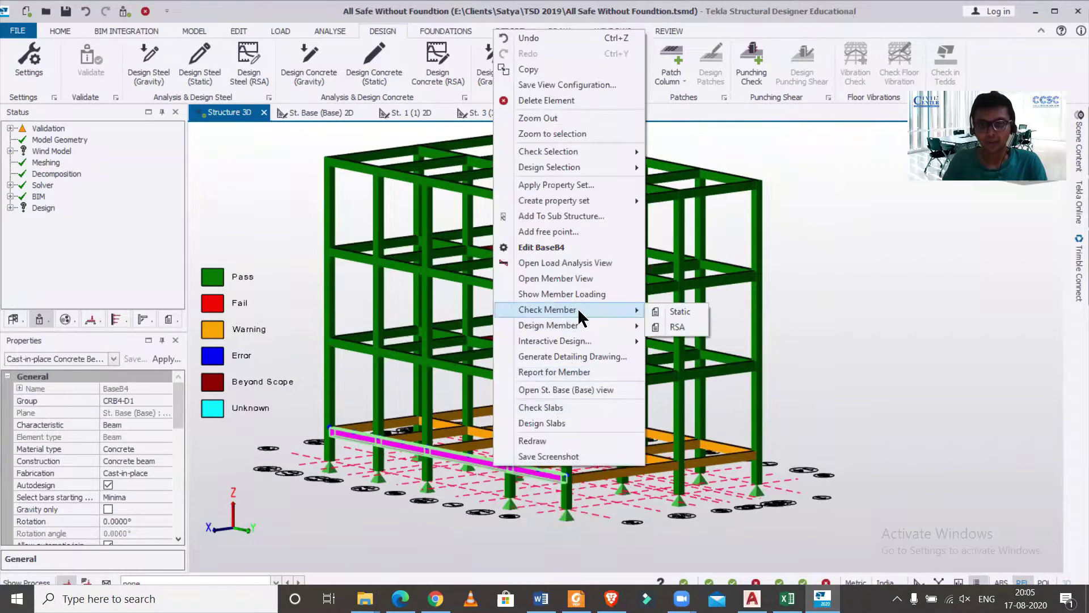
click(662, 312)
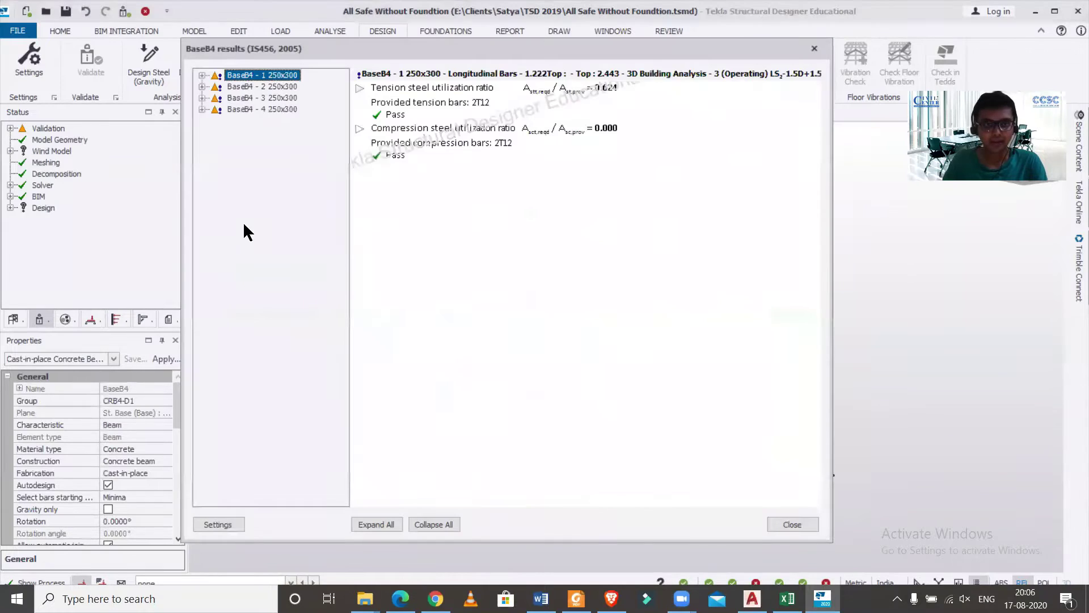
click(202, 75)
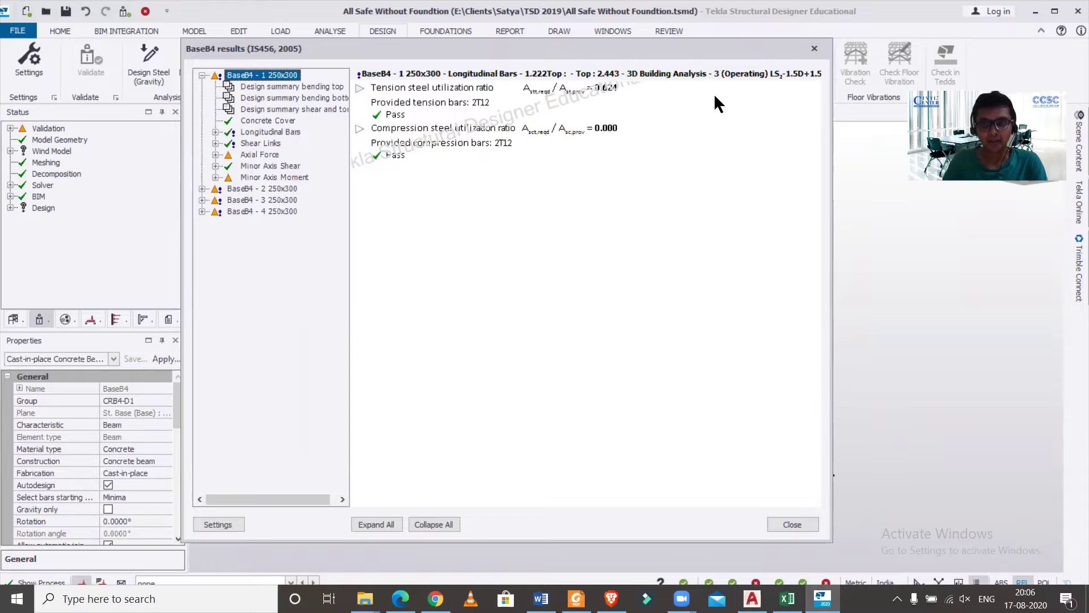
click(814, 49)
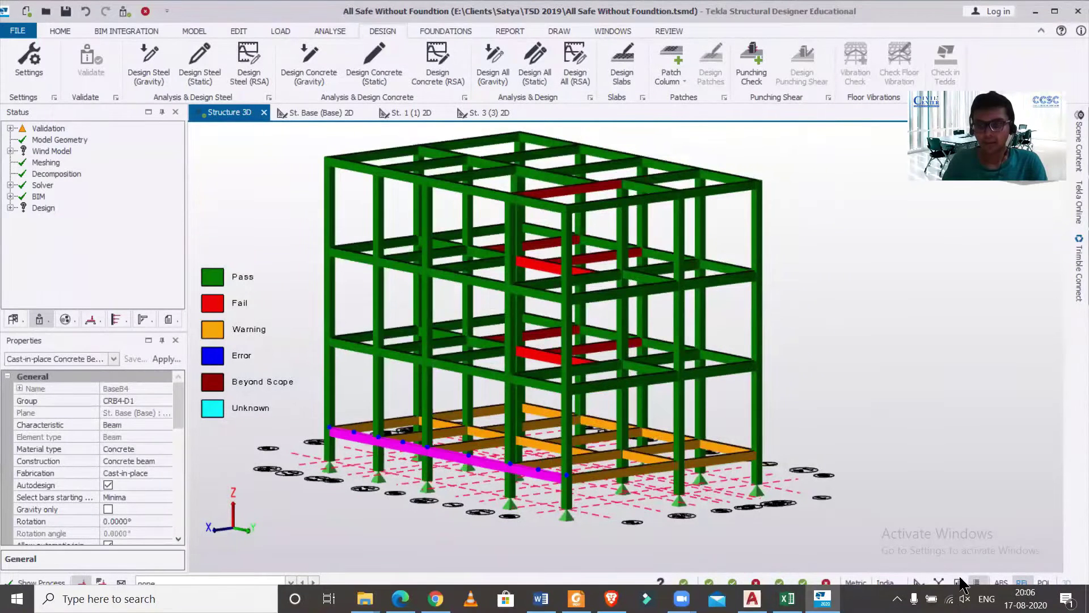
- Show member axial forces for combination 3 (1.5D+1.5L+1.5Lr) and inspect the column forces
click(960, 582)
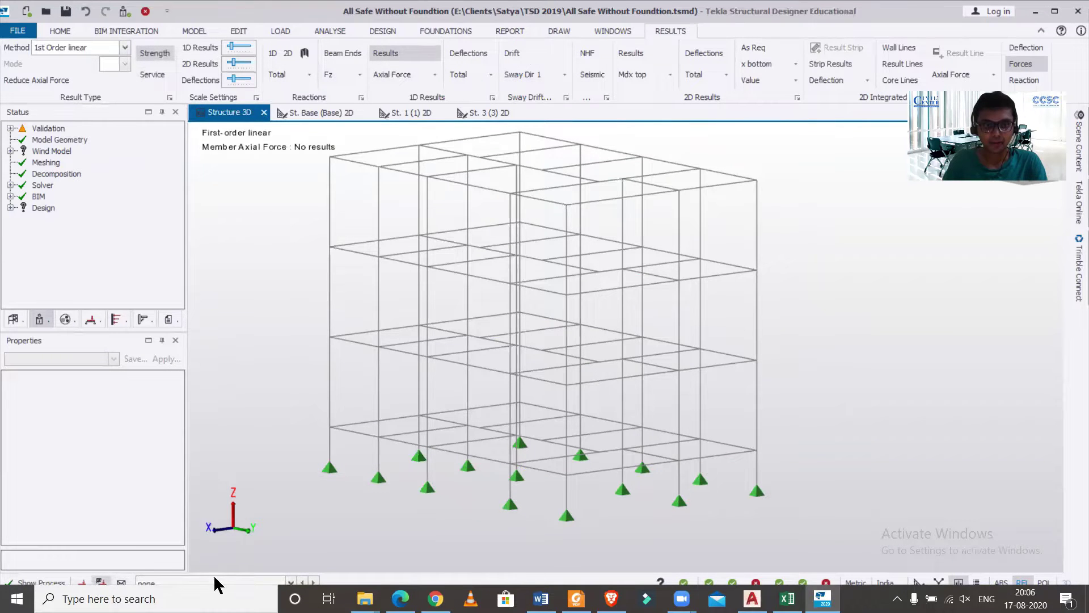
click(289, 582)
click(275, 559)
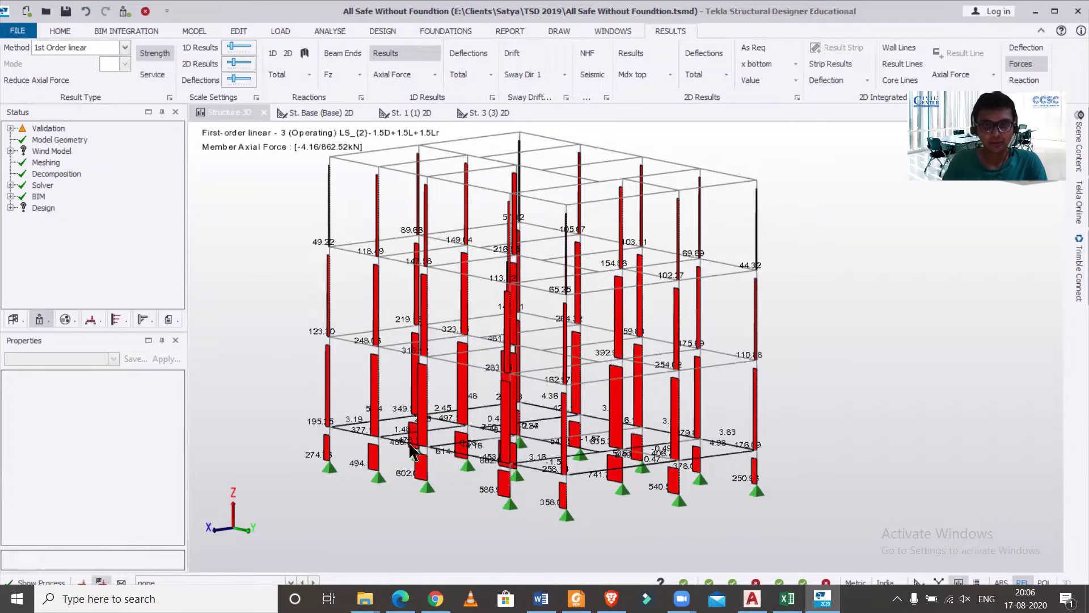
scroll(392, 462, down, 2)
middle_drag(727, 470, 396, 486)
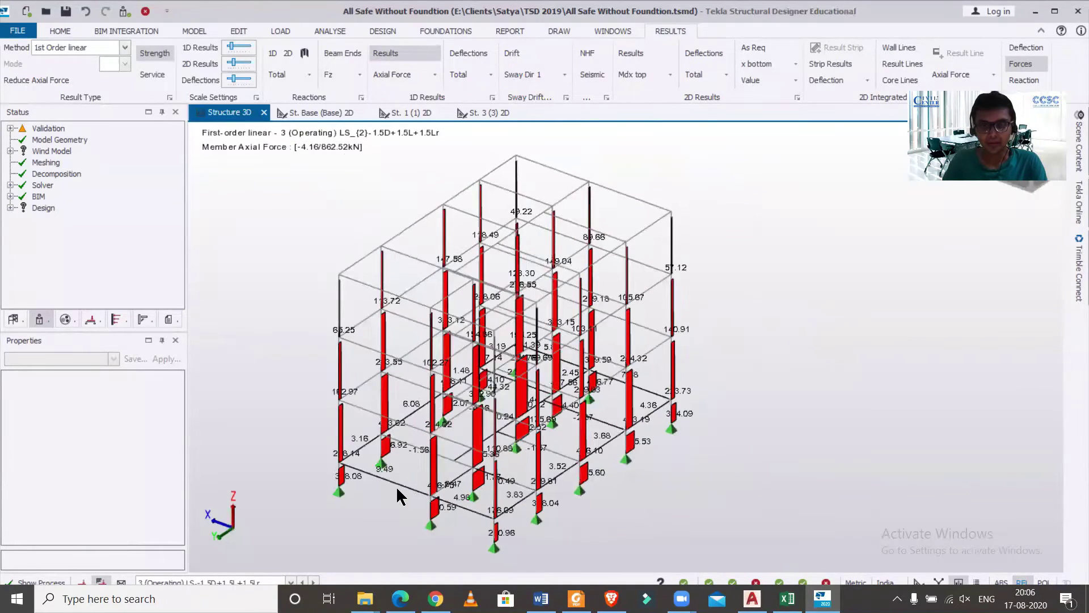
scroll(638, 440, up, 3)
mouse_move(639, 439)
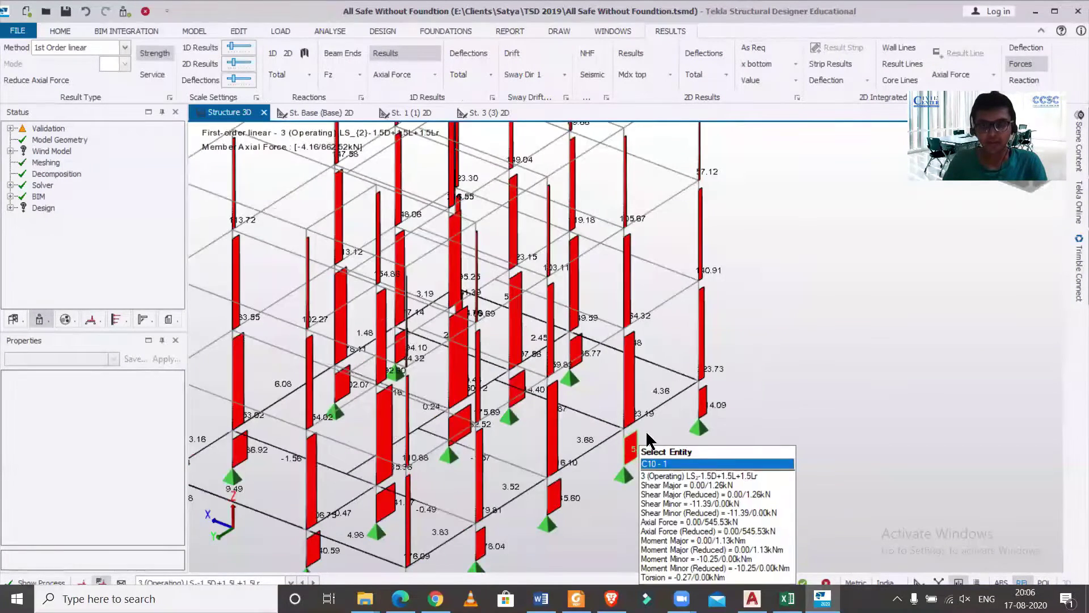
scroll(641, 434, up, 5)
mouse_move(471, 442)
scroll(471, 441, down, 5)
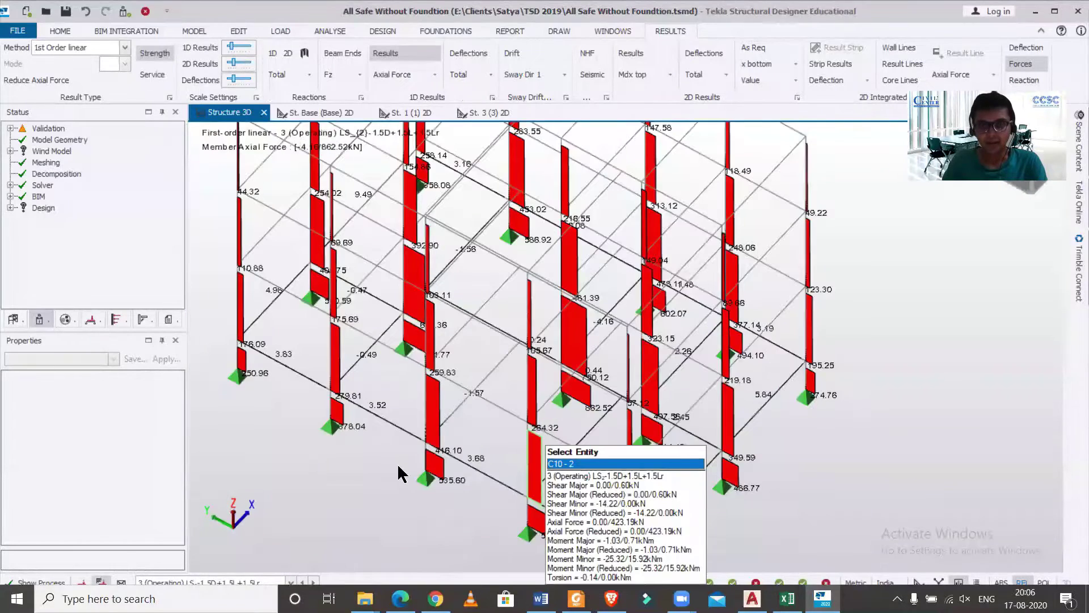
middle_drag(591, 436, 823, 421)
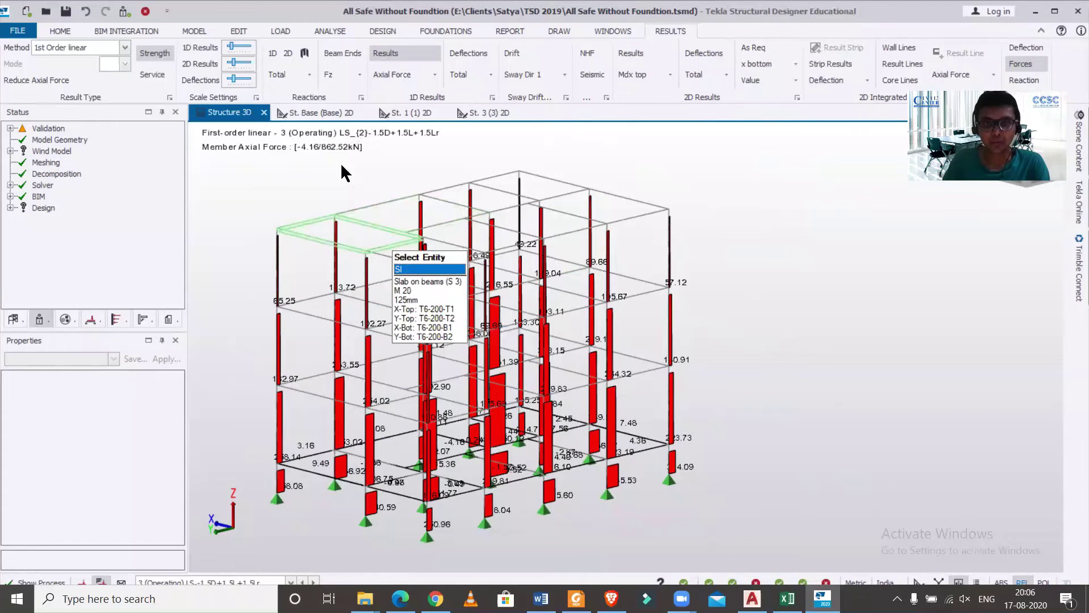
- Close Results View and return to the plain solid Structure 3D model
click(321, 111)
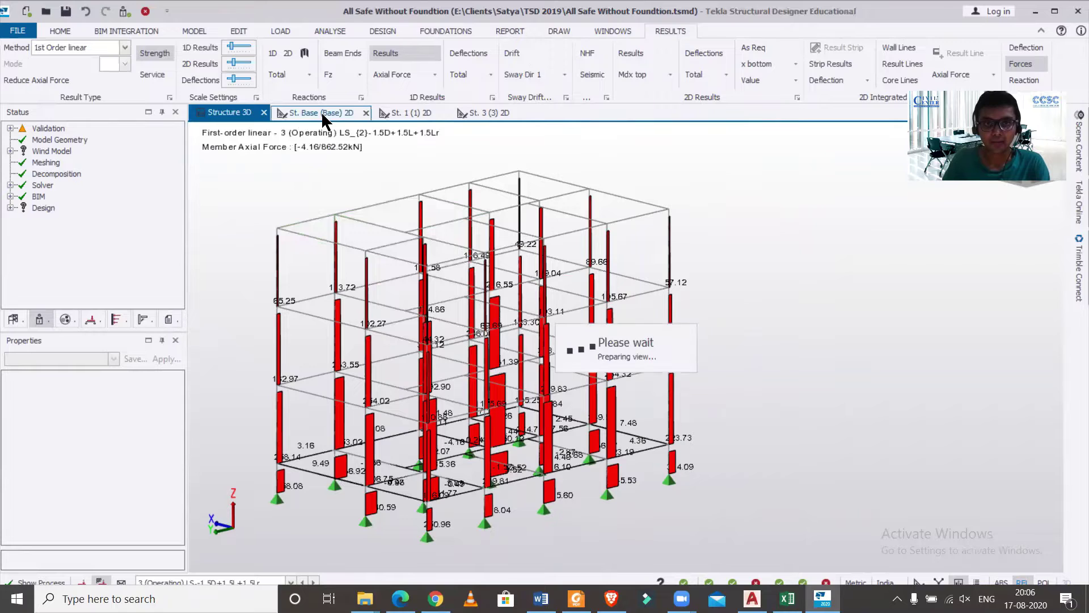
click(235, 116)
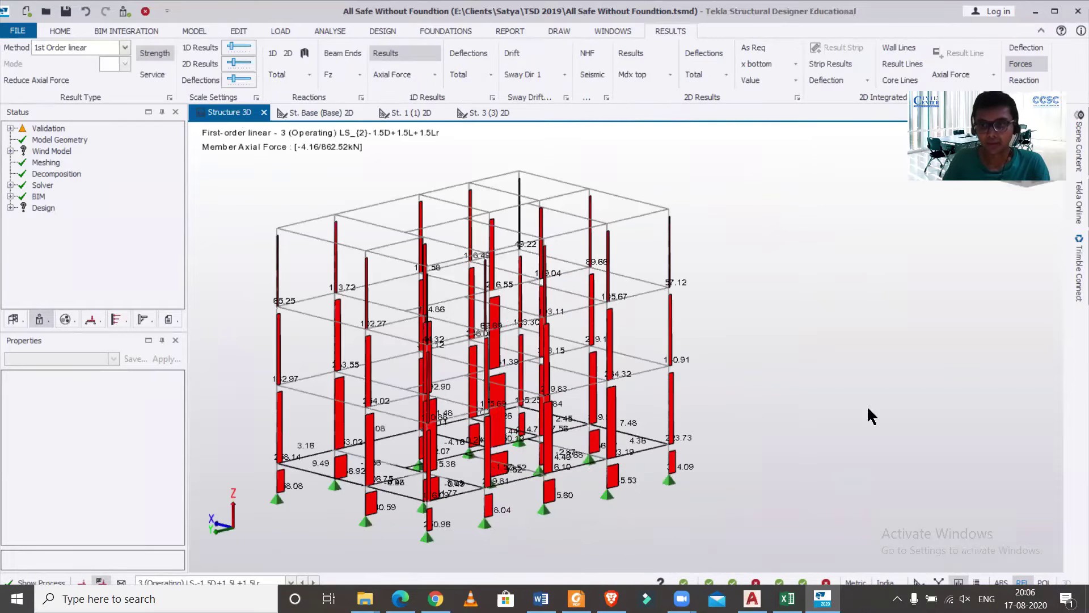
click(919, 582)
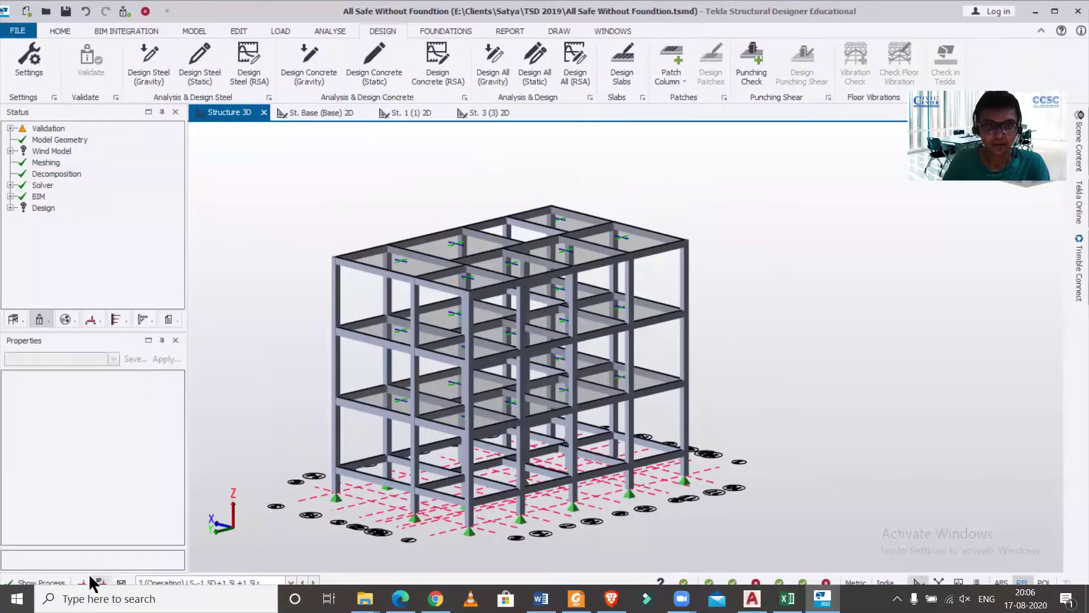
- Display the 5 Imposed loads on the model, then switch to the St. Base (Base) plan
click(291, 582)
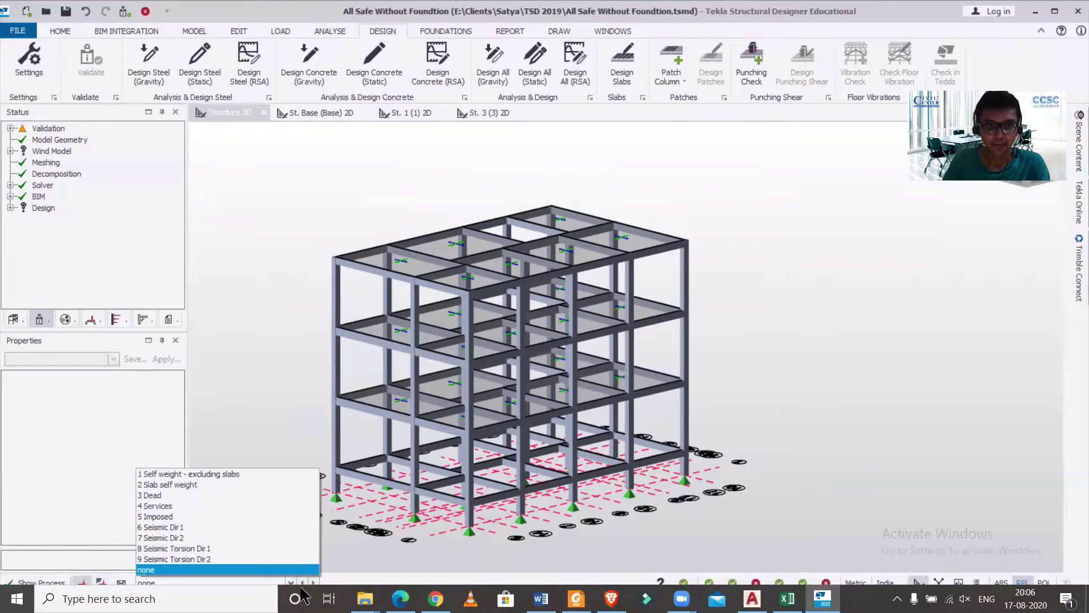
click(288, 515)
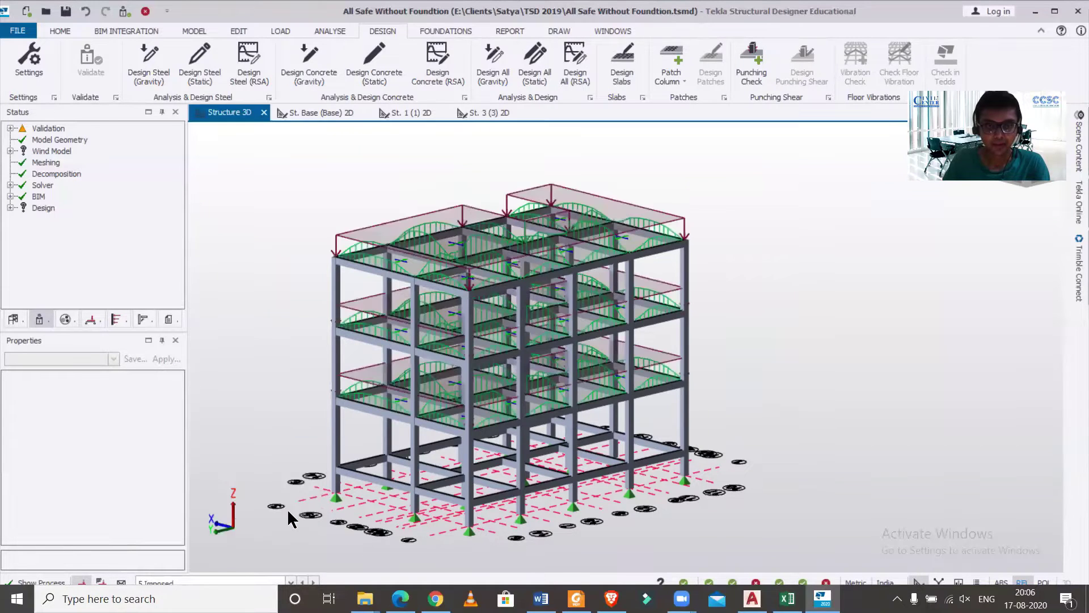
scroll(344, 478, up, 3)
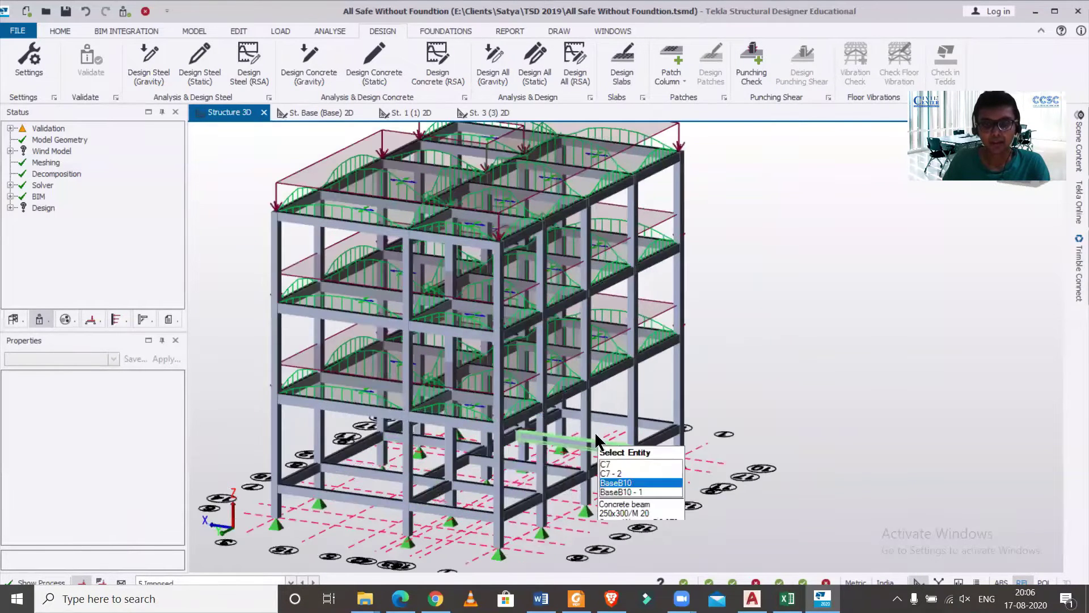
scroll(596, 432, down, 2)
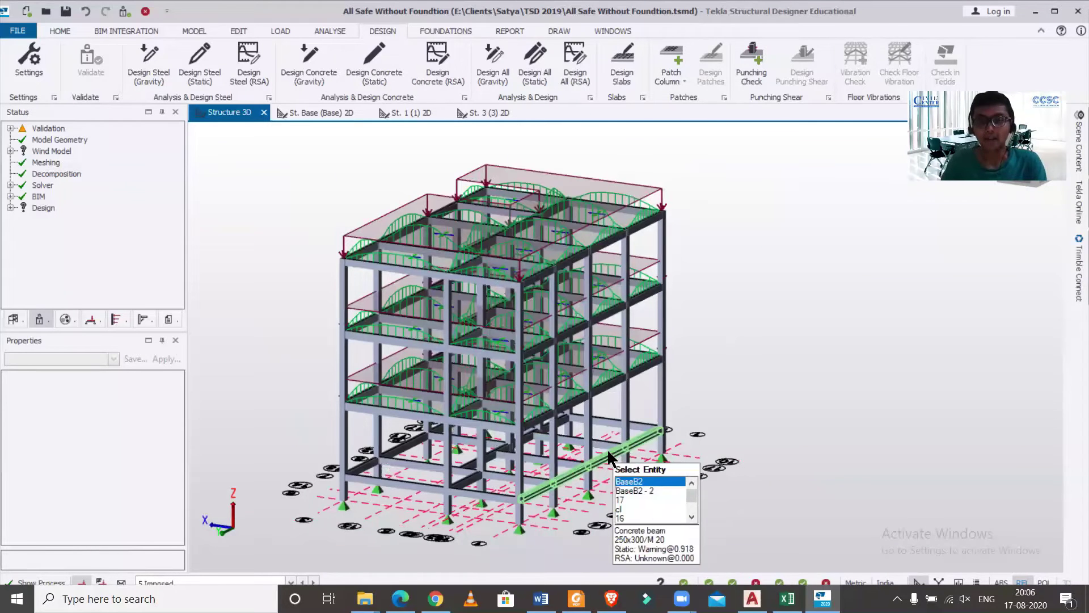
scroll(655, 433, up, 1)
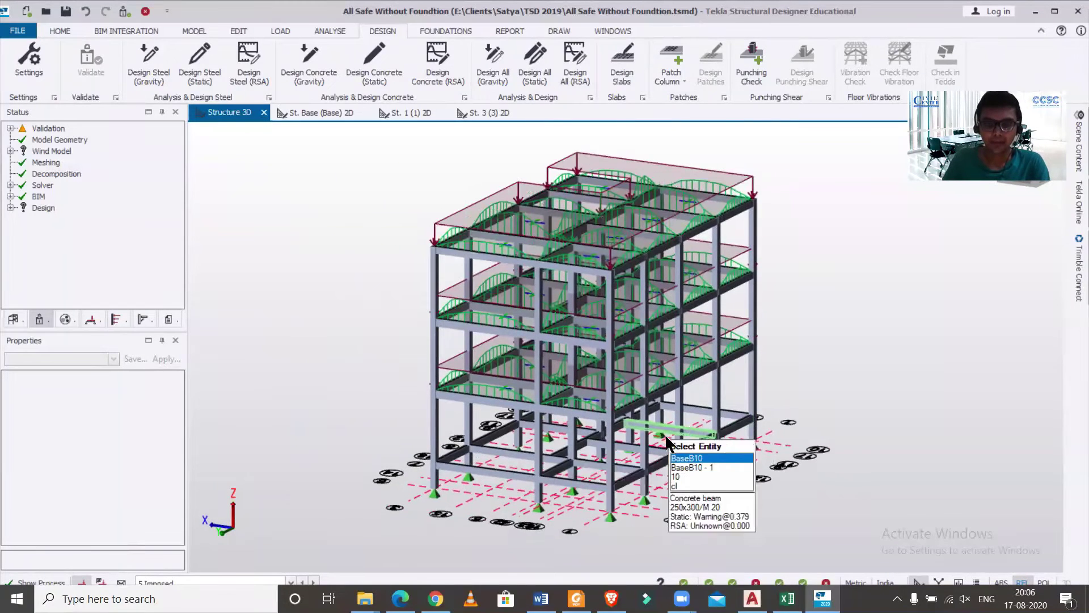
scroll(663, 436, up, 1)
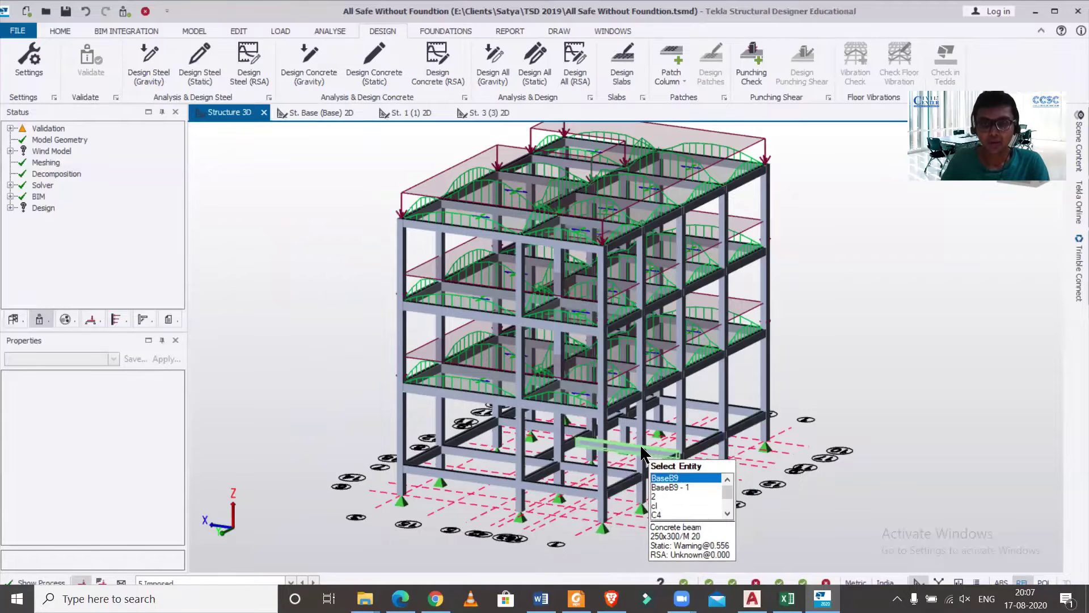
scroll(636, 445, up, 1)
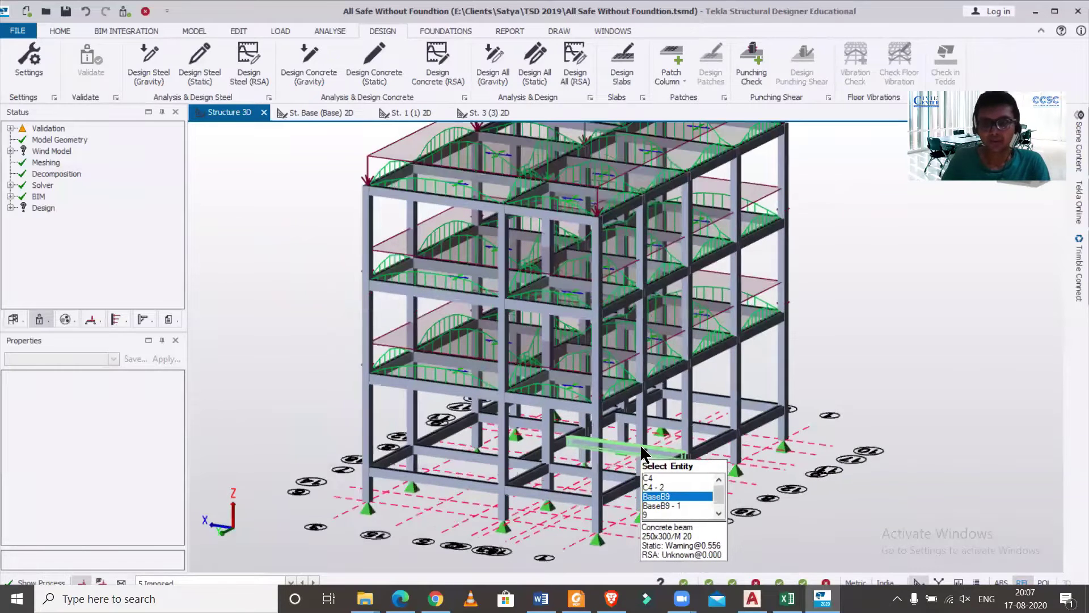
scroll(641, 452, down, 1)
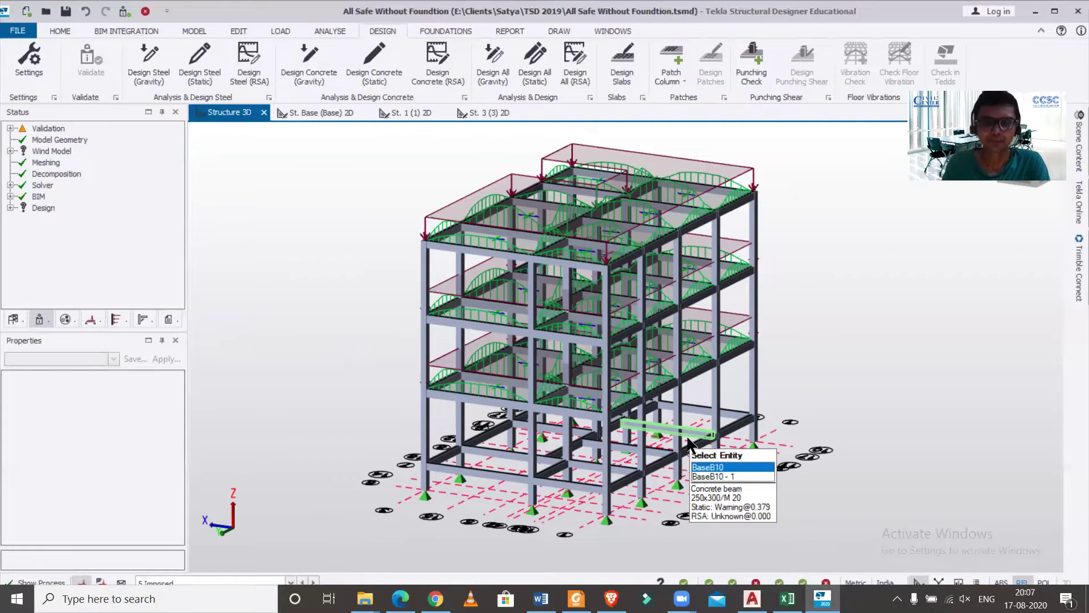
click(330, 112)
- Choose Steel Deck from the Slab on Beams list on the MODEL tab
scroll(624, 426, up, 2)
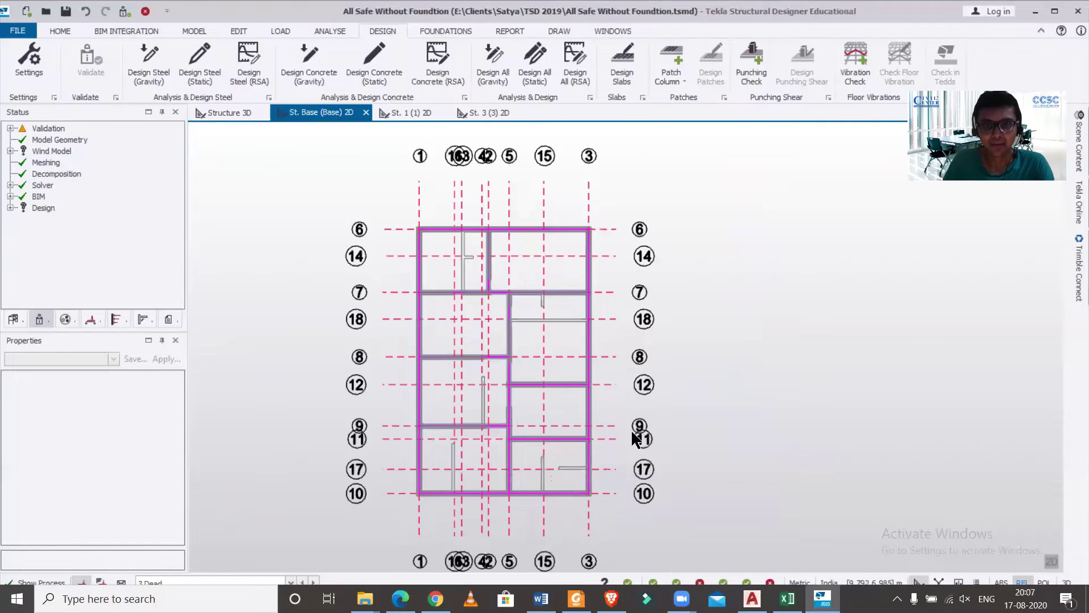
mouse_move(652, 388)
scroll(650, 390, up, 1)
scroll(646, 379, up, 1)
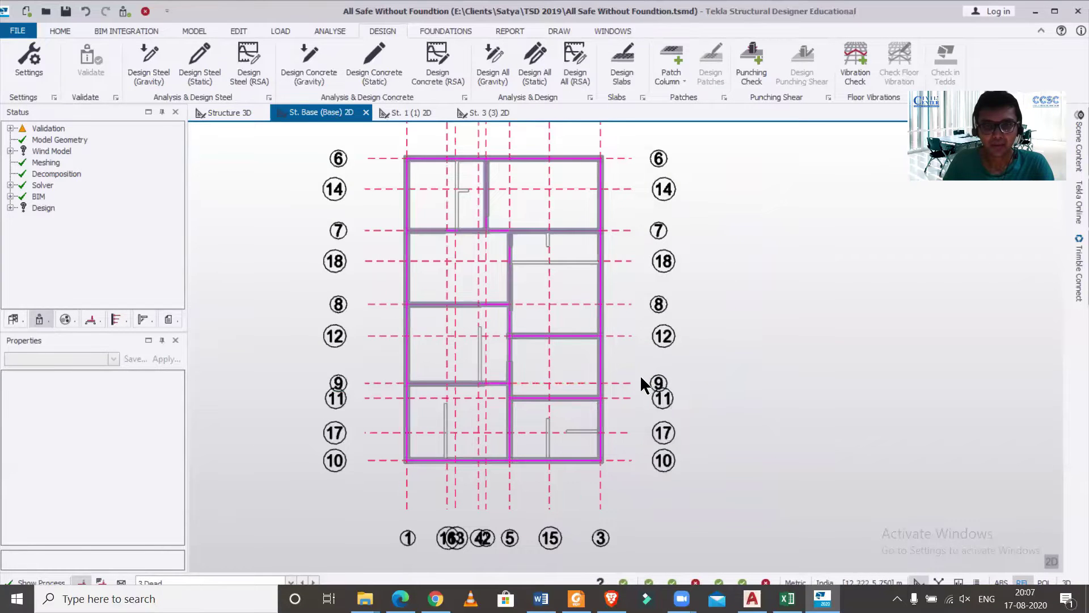
click(194, 31)
click(489, 81)
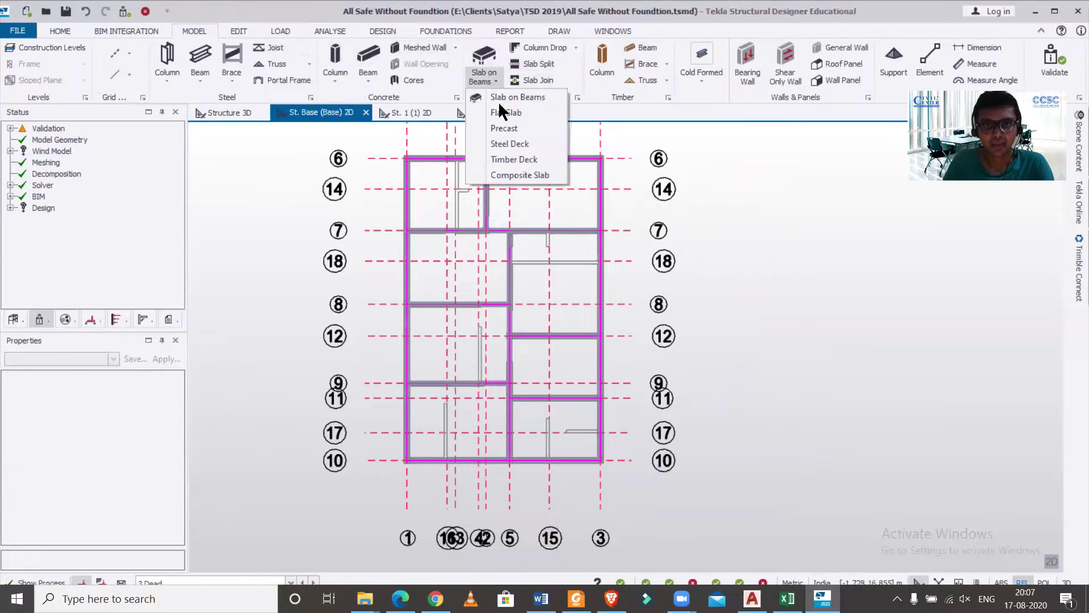
click(536, 143)
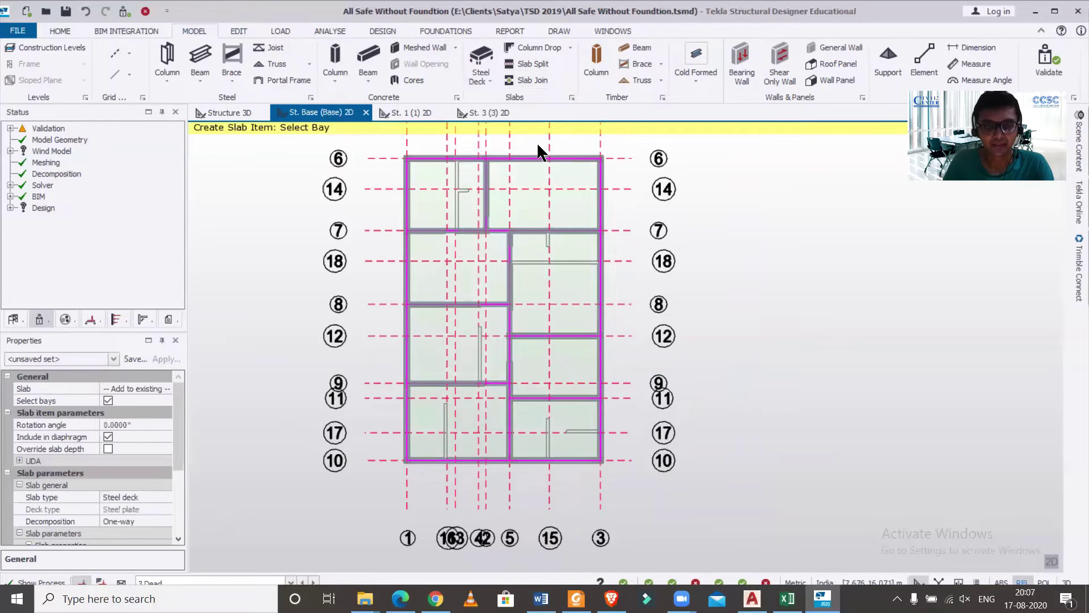
- Place steel deck slabs in all eight bays of the base plan
click(454, 207)
click(567, 186)
click(477, 267)
click(542, 280)
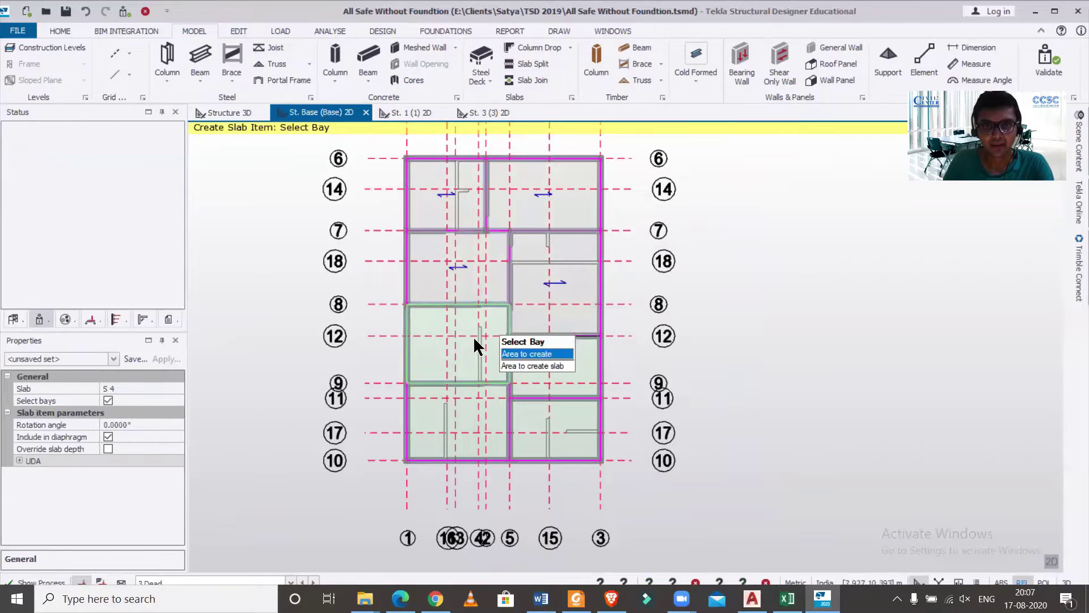
click(474, 343)
click(554, 358)
click(435, 406)
click(558, 417)
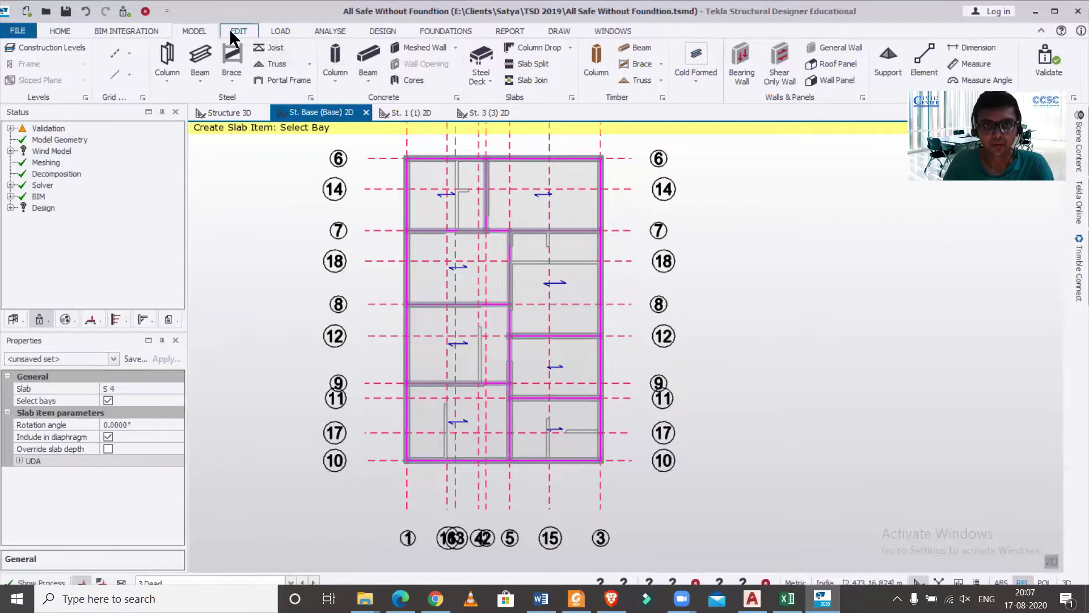
- Apply a 5 kN/m² level load to the base level slabs
click(284, 32)
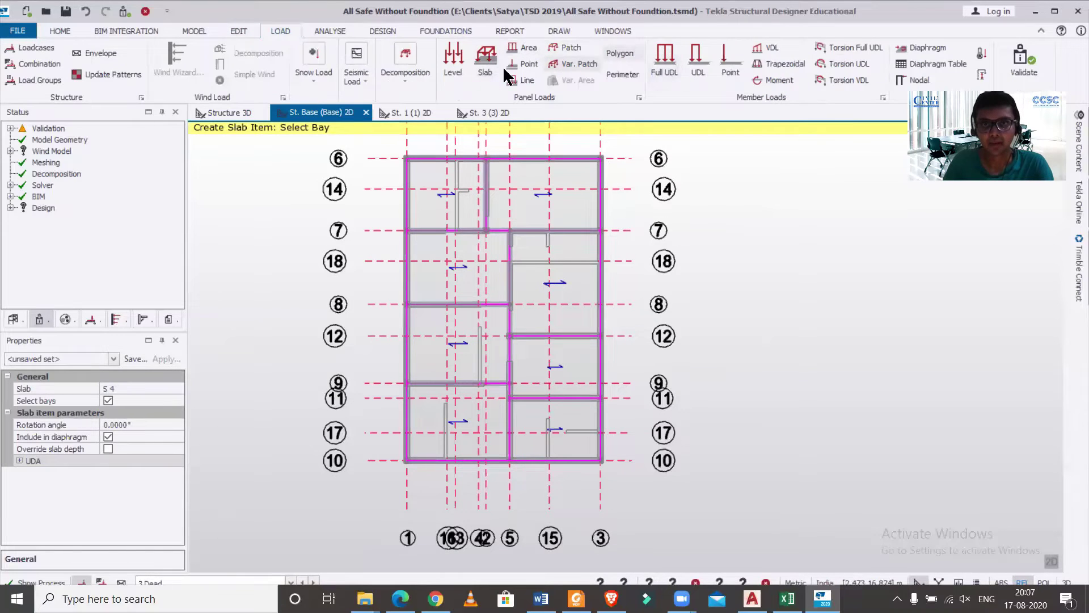
click(457, 63)
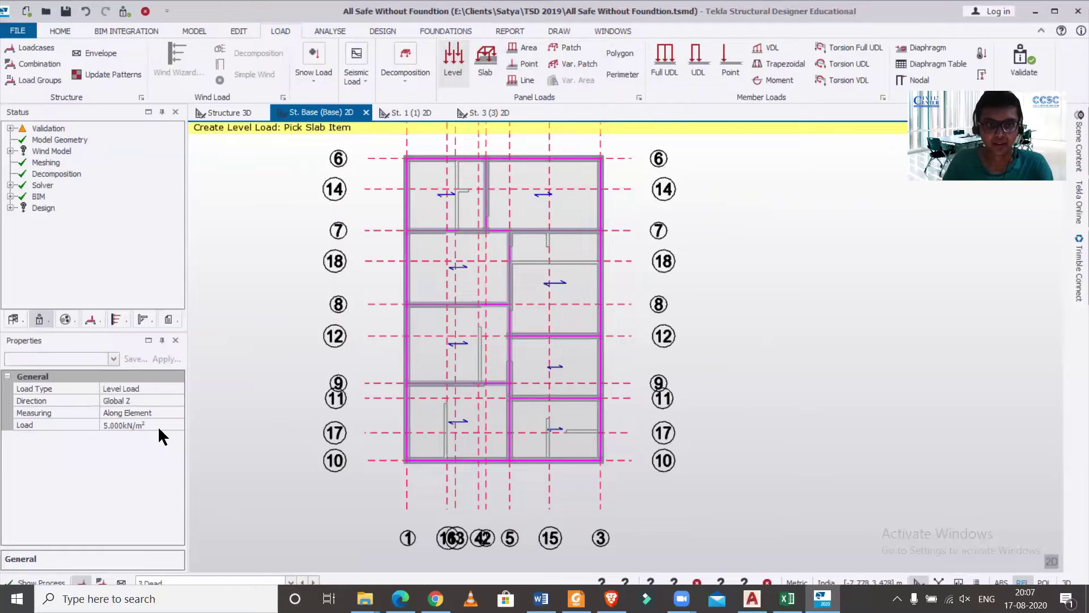
click(438, 188)
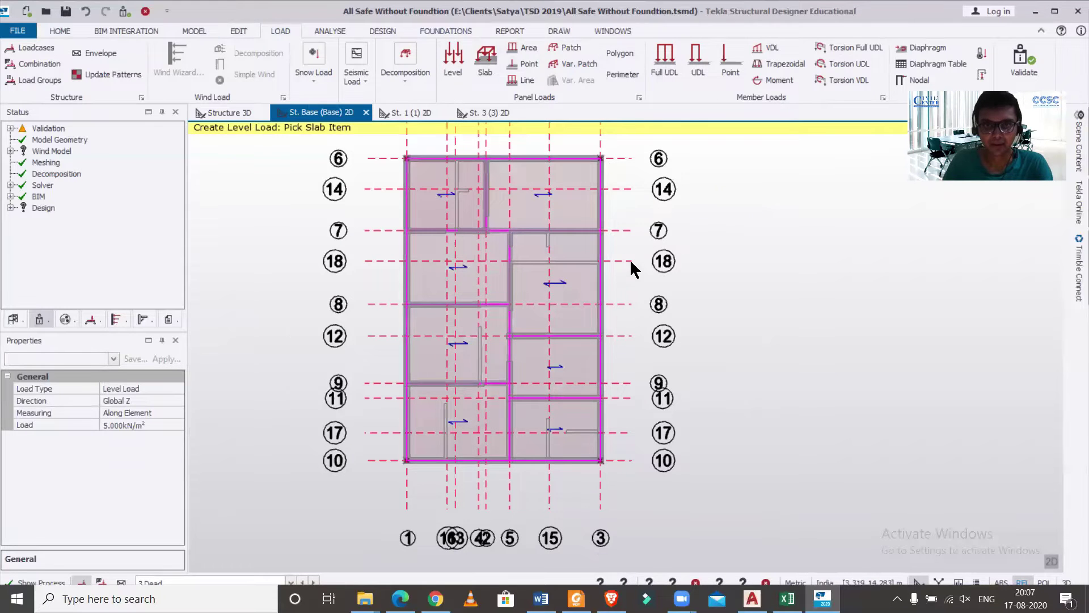
- Show the 3 Dead loadcase on the Structure 3D view from a steeper corner angle
click(230, 112)
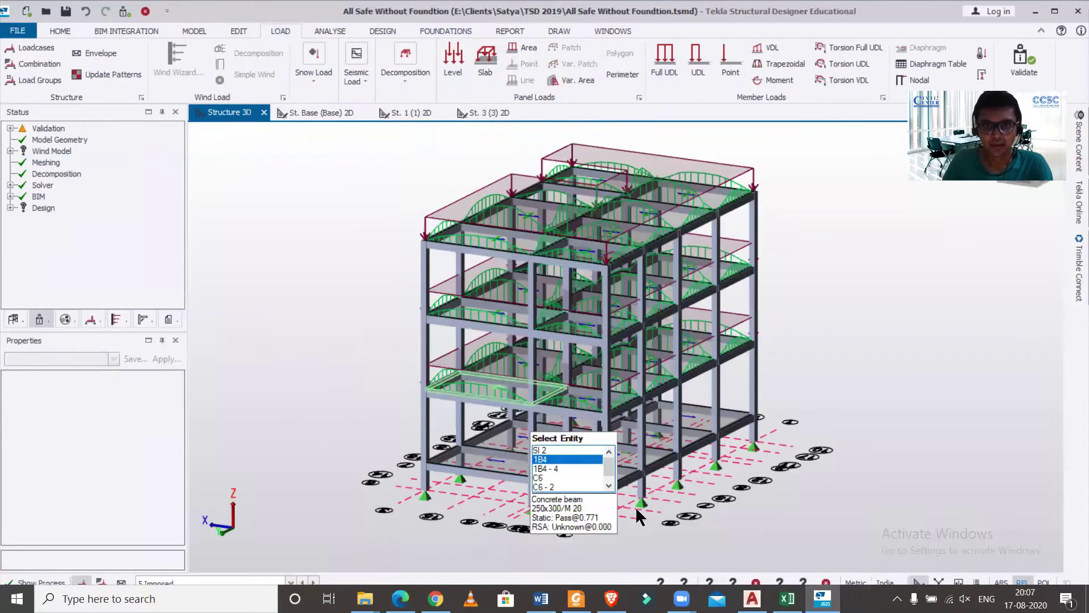
key(alt+Down)
key(Down)
key(Down)
key(Down)
key(Down)
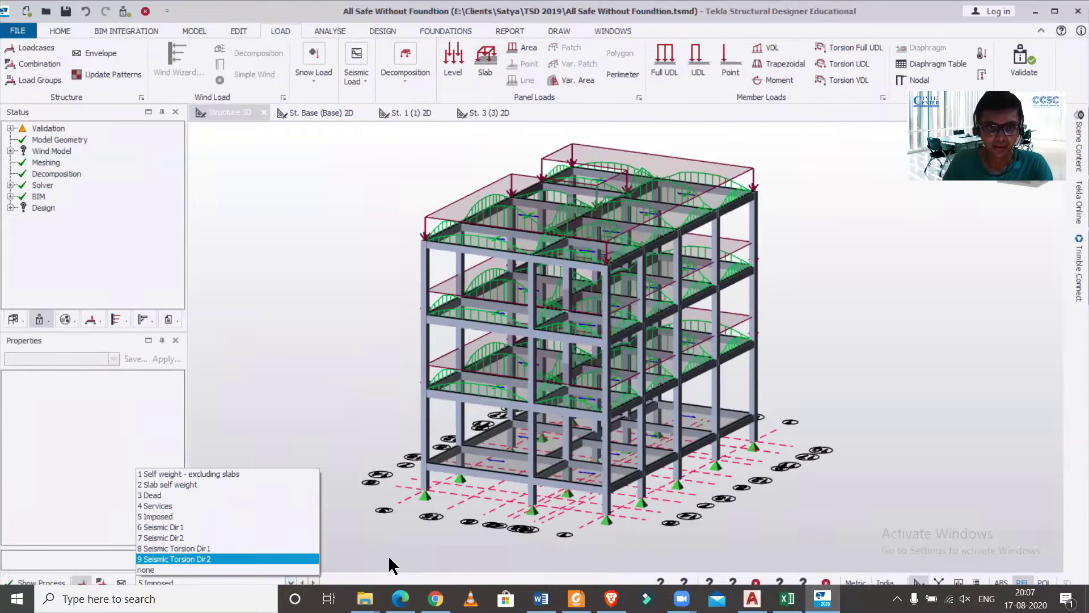
click(294, 495)
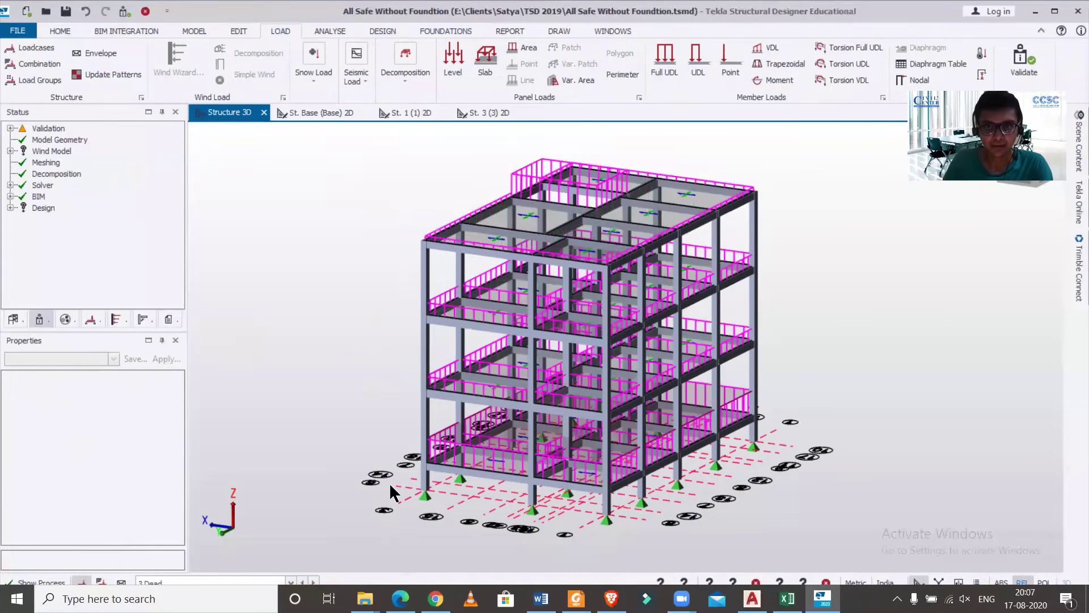
scroll(693, 486, up, 5)
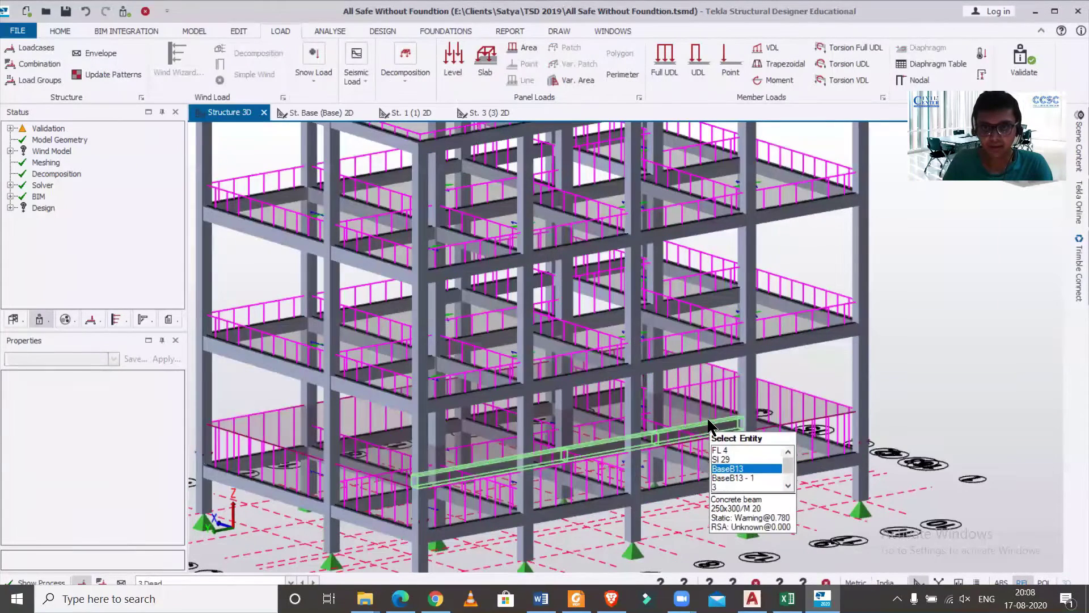
scroll(726, 417, down, 5)
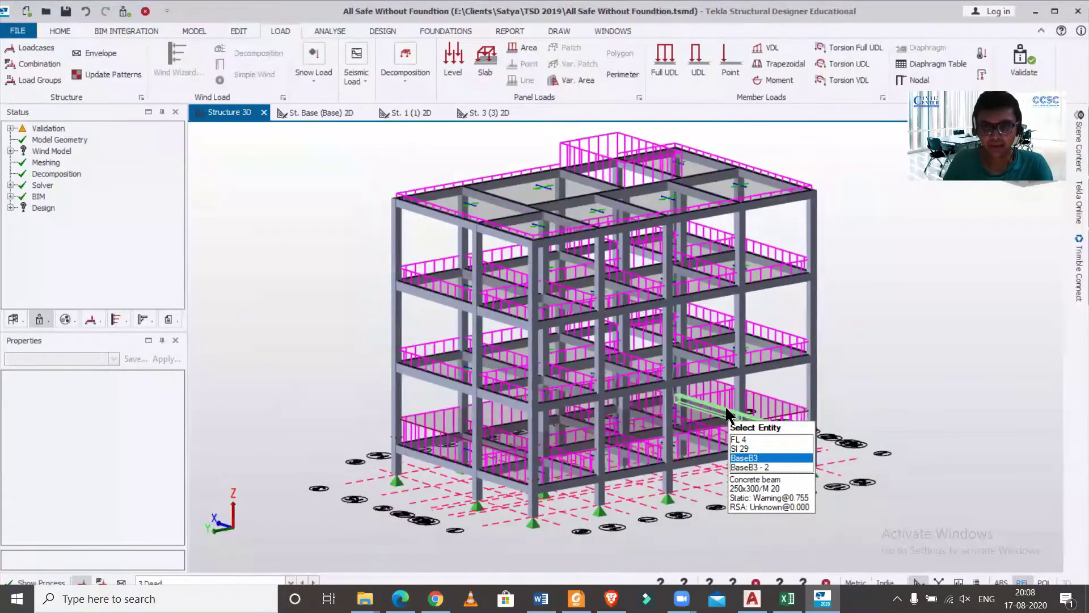
middle_drag(886, 397, 723, 418)
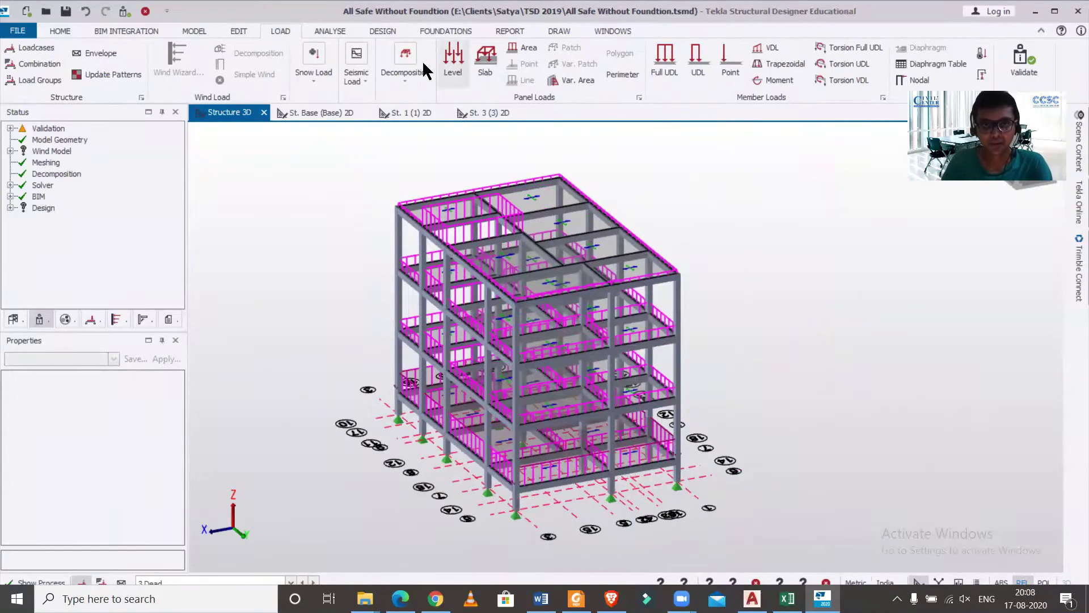
- Run Design All (Static) and inspect beam pass/fail colours, with BaseB13 failing and BaseB1 passing
click(381, 32)
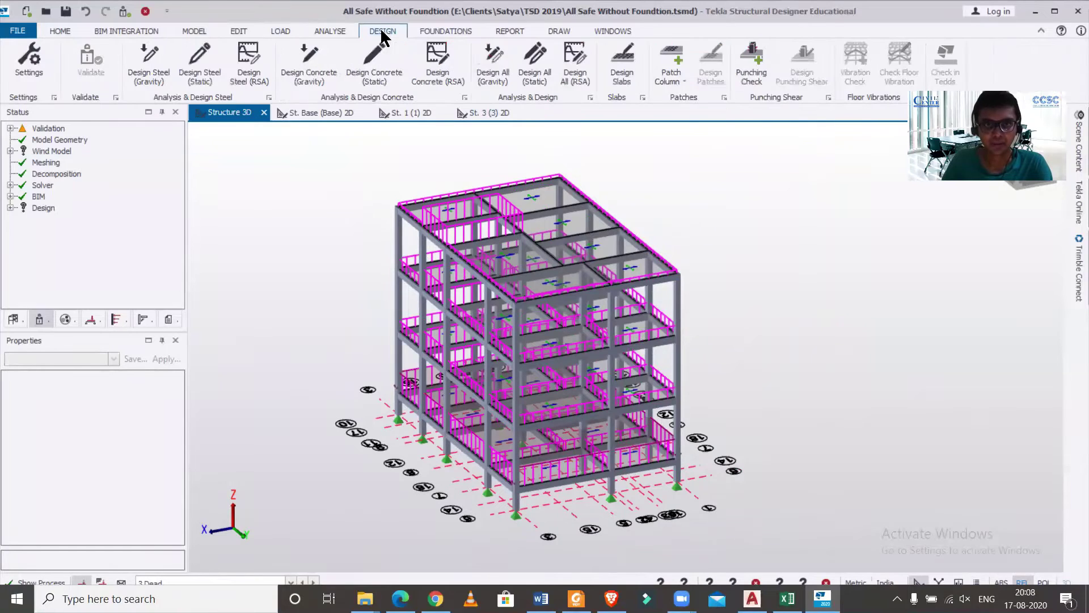
click(535, 63)
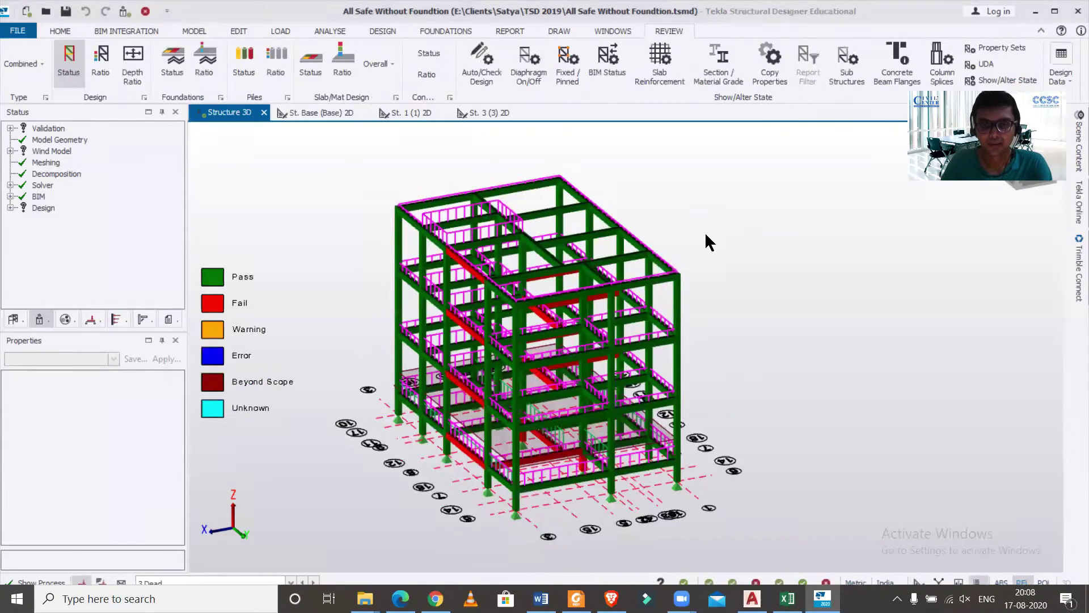
middle_drag(768, 408, 848, 399)
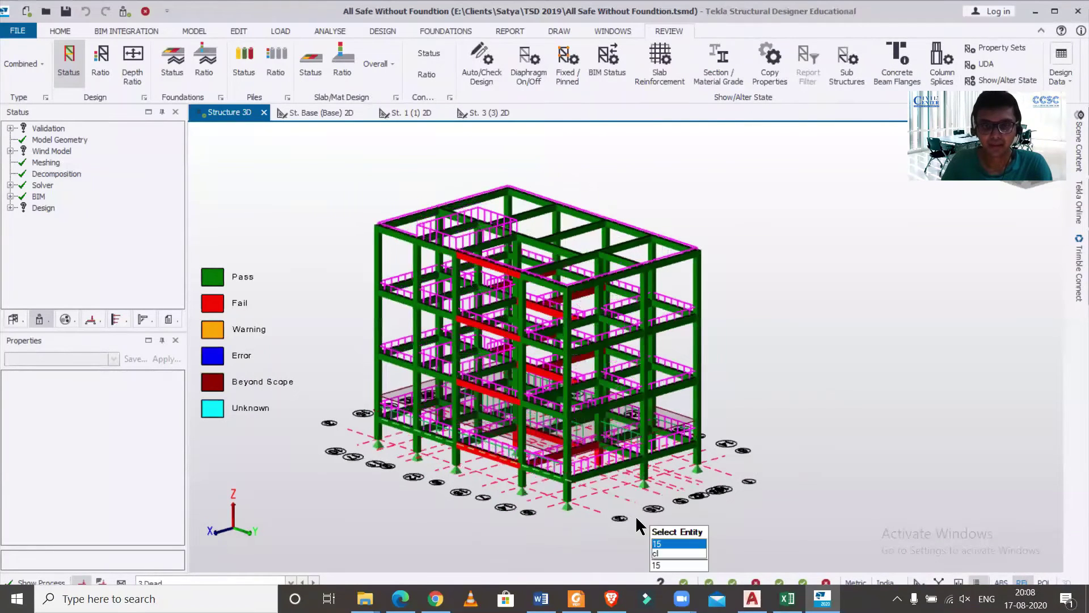
scroll(465, 491, up, 3)
scroll(425, 469, down, 3)
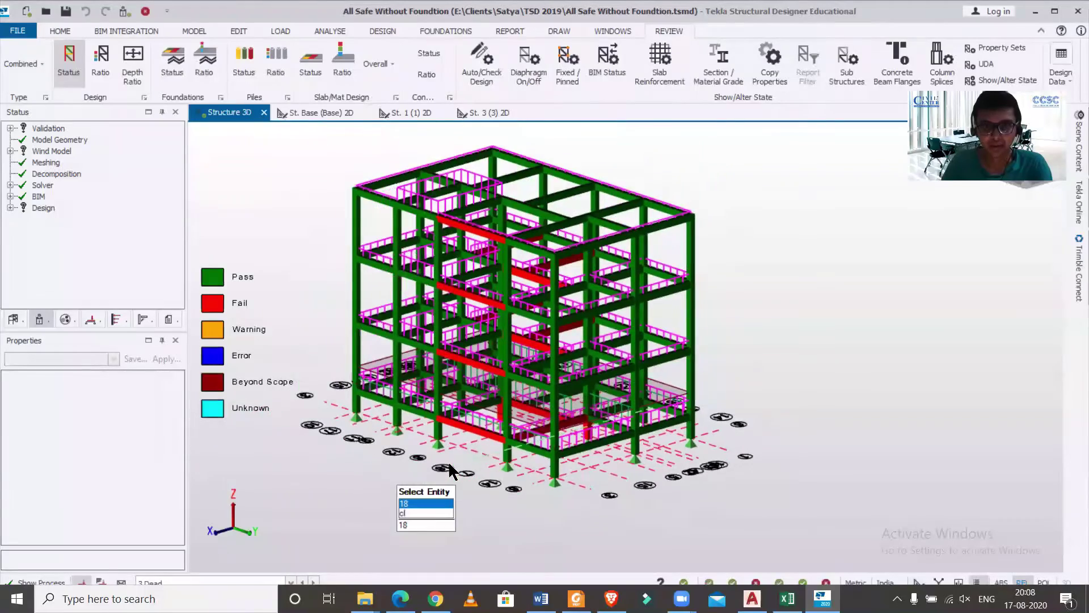
scroll(463, 451, up, 2)
middle_drag(463, 451, 559, 466)
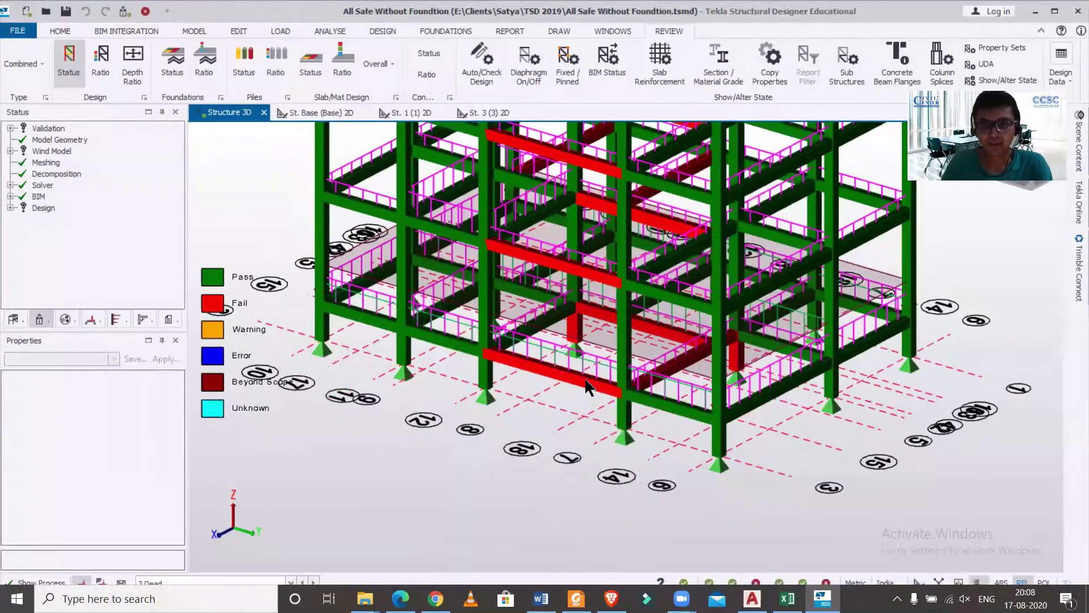
mouse_move(586, 386)
mouse_move(671, 336)
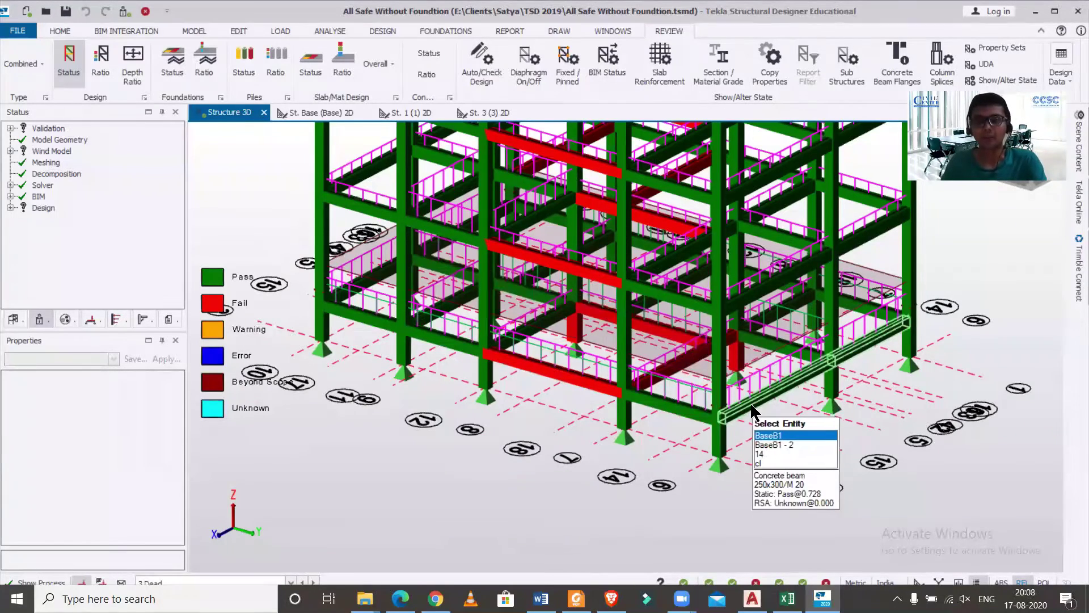
mouse_move(812, 414)
middle_down()
mouse_move(767, 404)
mouse_move(796, 392)
mouse_move(800, 414)
middle_up()
mouse_move(767, 403)
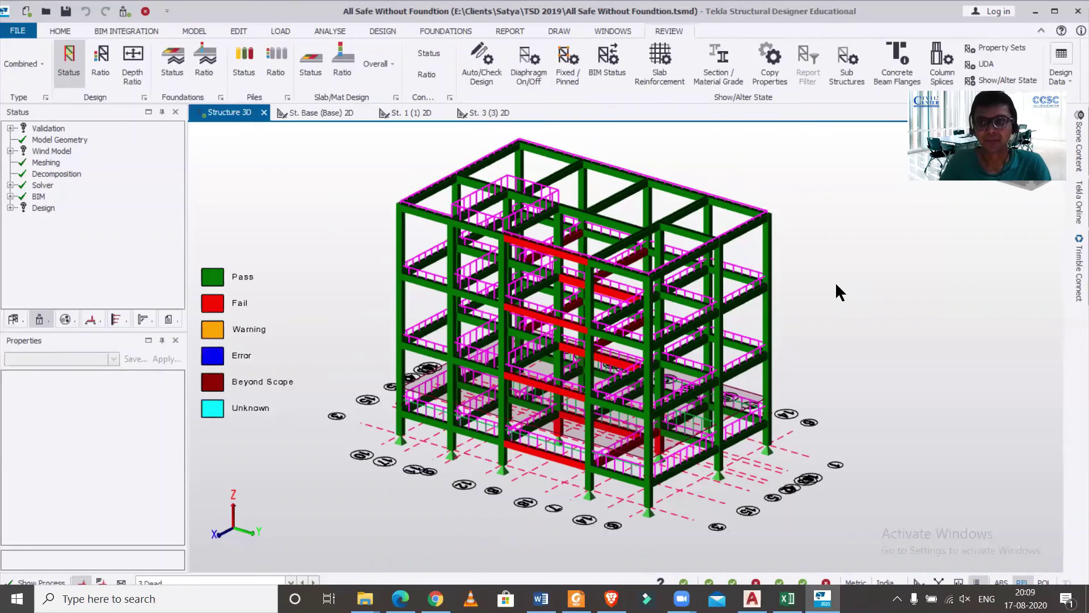
scroll(829, 322, down, 1)
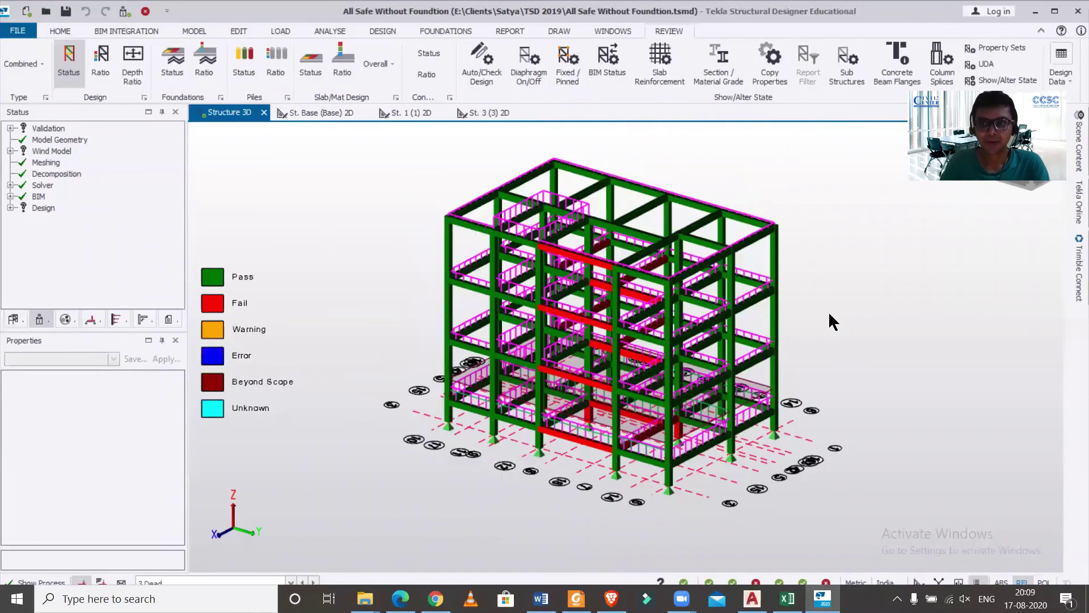